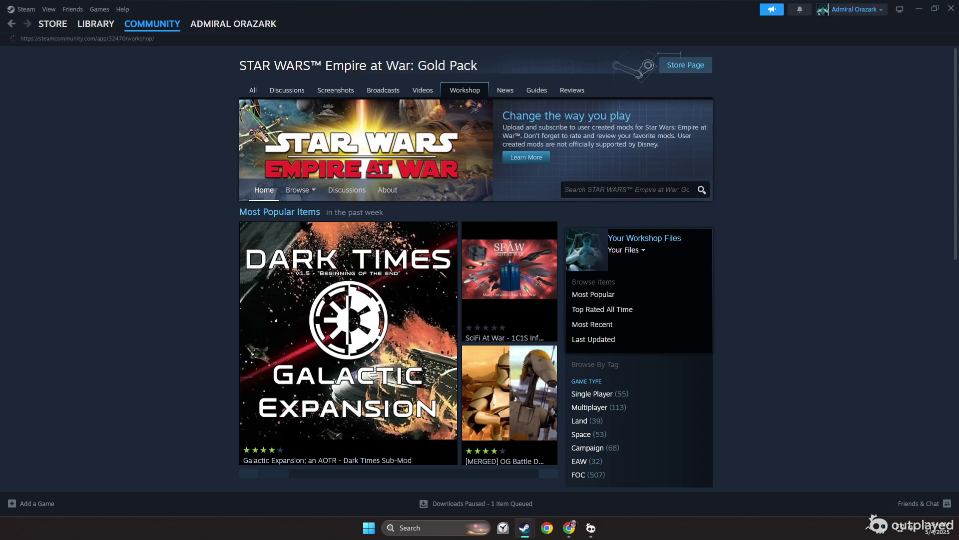
scroll(480, 270, down, 3)
scroll(479, 270, down, 2)
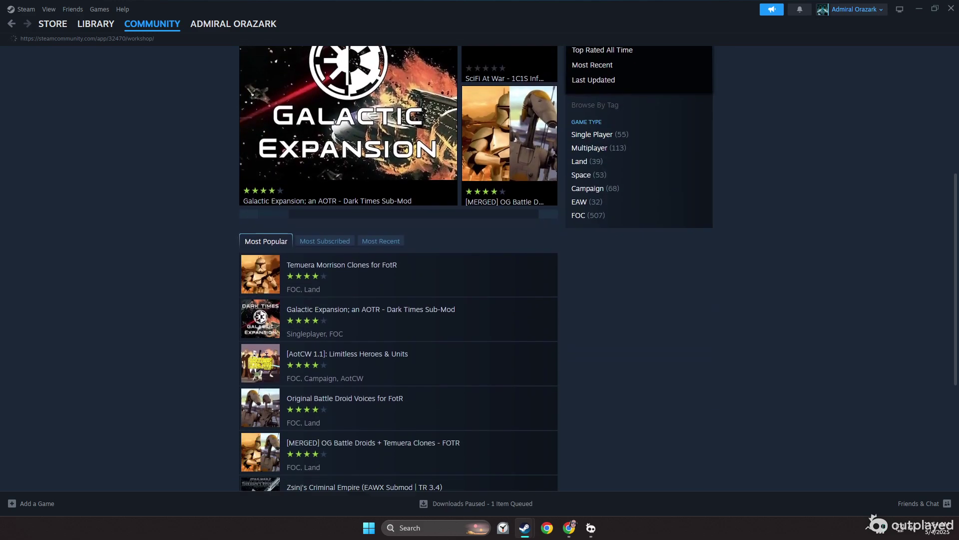
scroll(480, 270, down, 1)
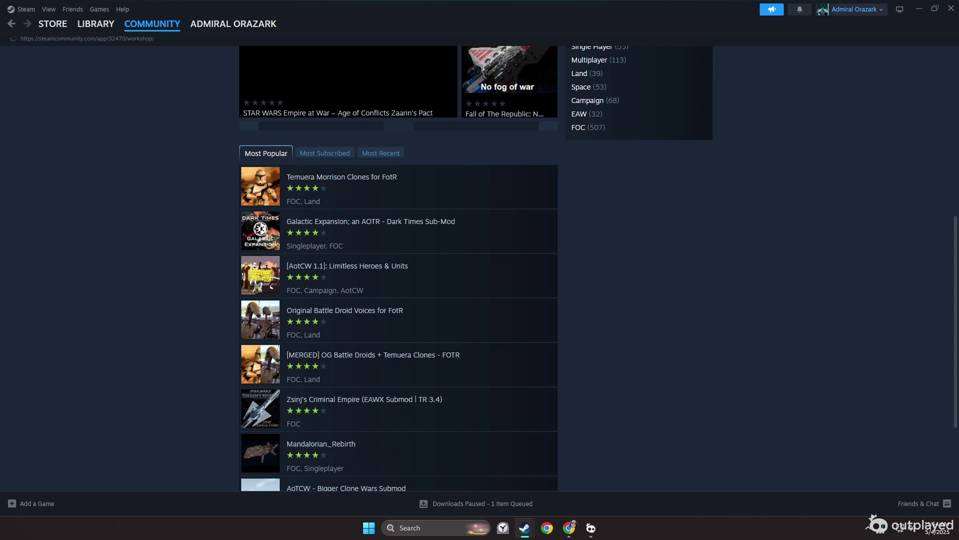
scroll(480, 270, down, 1)
Sort the Workshop by Most Subscribed, with EaWX: Thrawn's Revenge 3.4 listed first
click(322, 100)
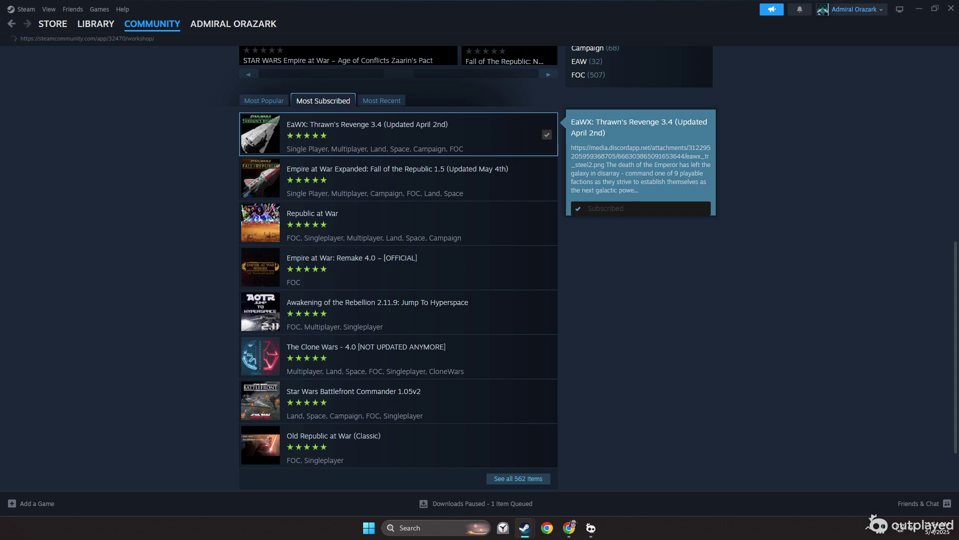
scroll(480, 270, up, 1)
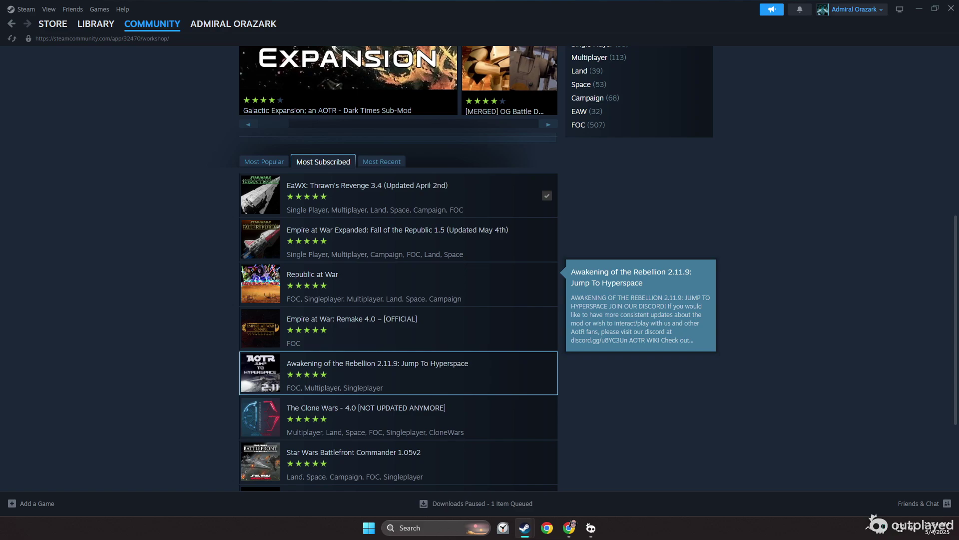
scroll(398, 368, down, 1)
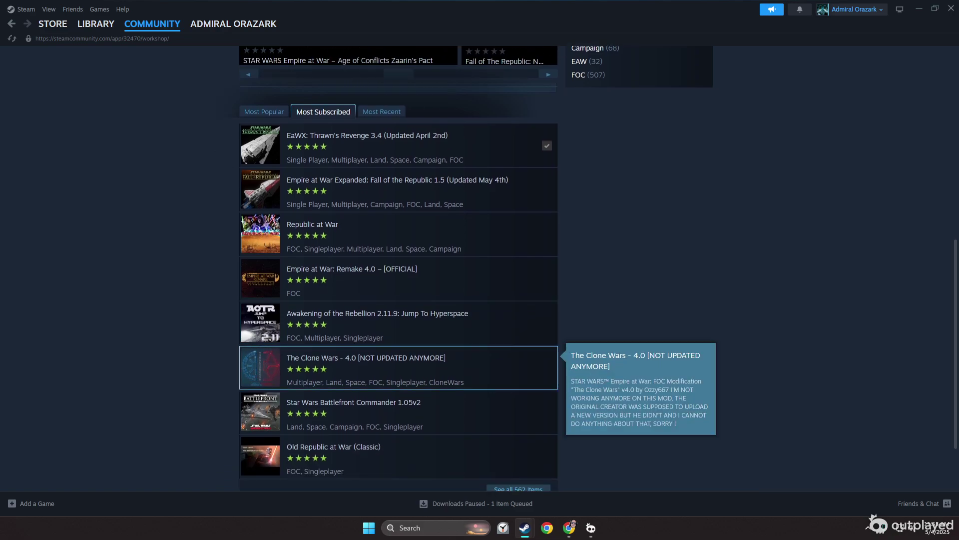
scroll(397, 367, down, 1)
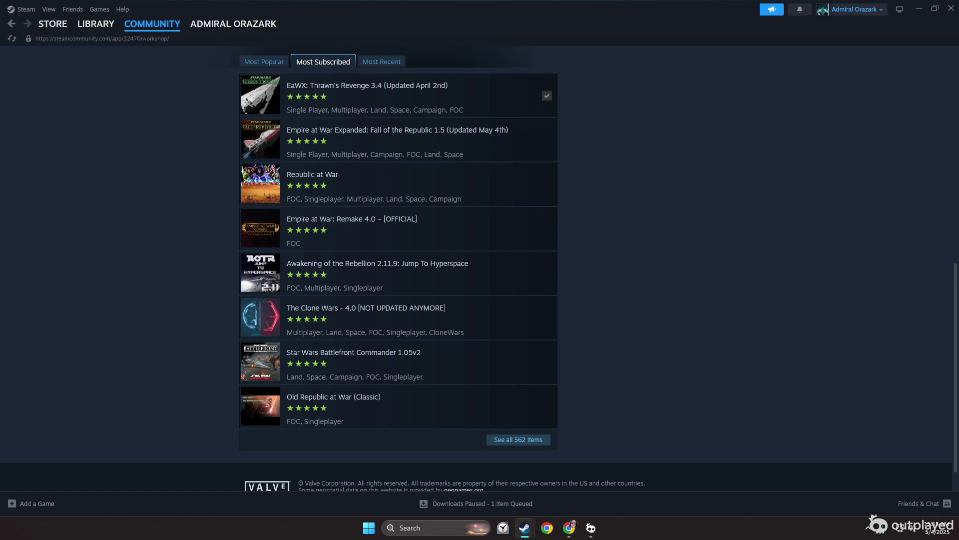
scroll(480, 269, up, 7)
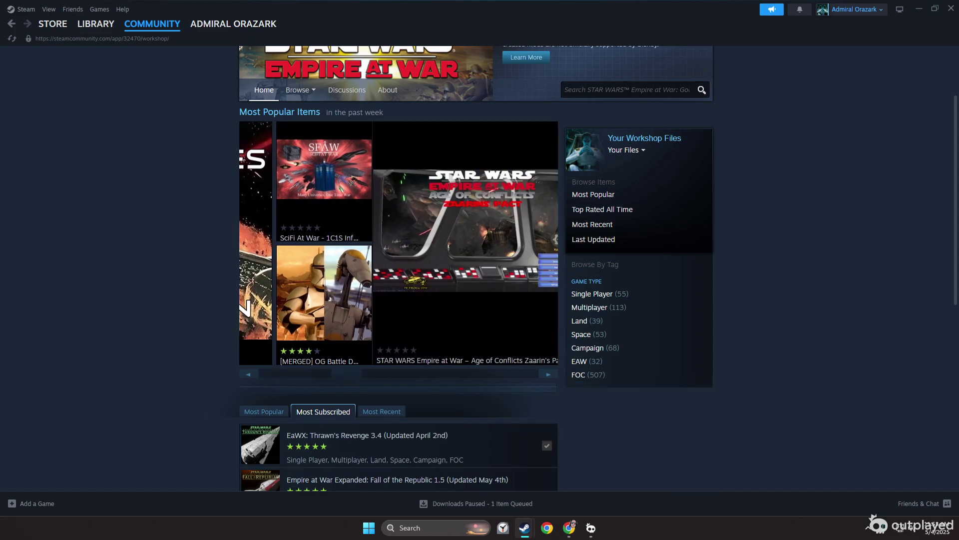
scroll(510, 270, up, 2)
Show your subscribed Workshop items with the game filter removed
click(624, 250)
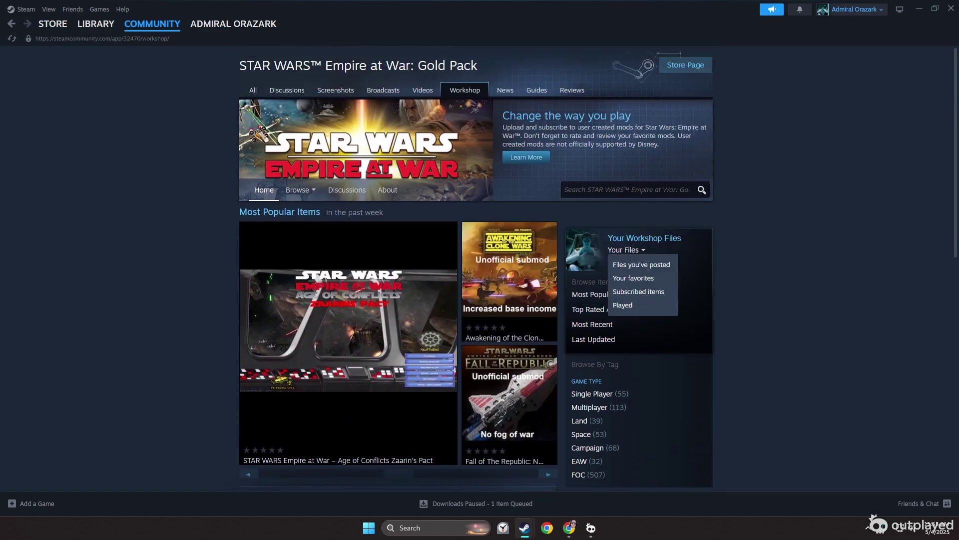
click(639, 291)
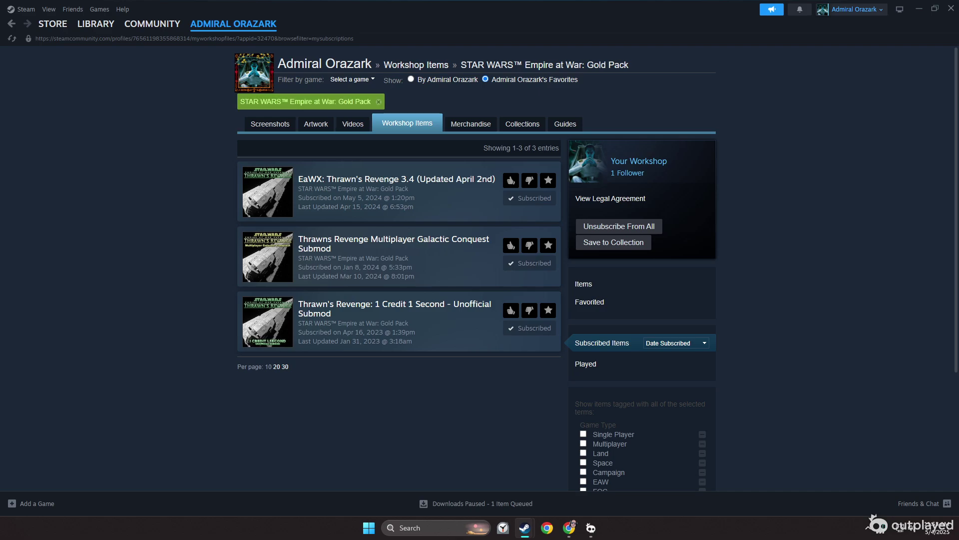
click(315, 101)
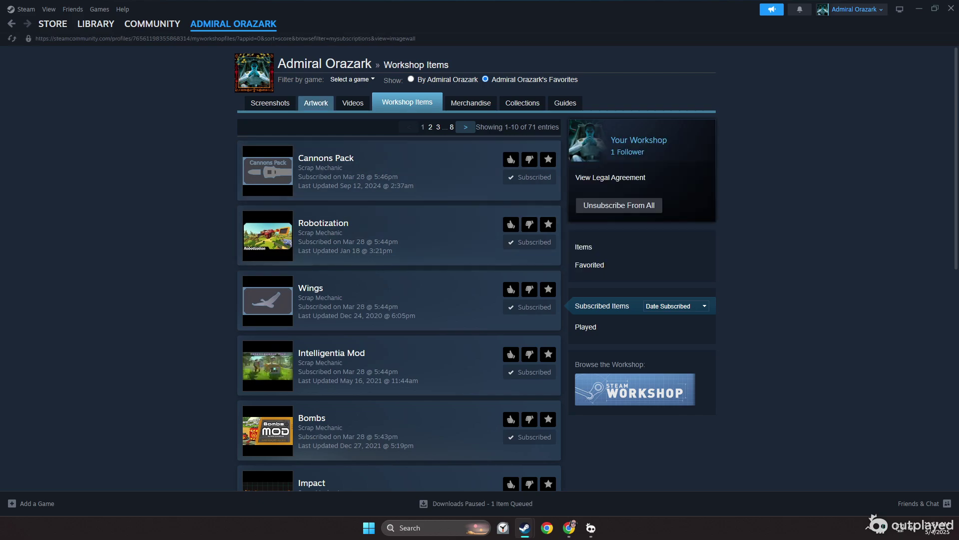
Filter subscriptions to Empire at War: Gold Pack, then show only files posted by yourself
click(352, 79)
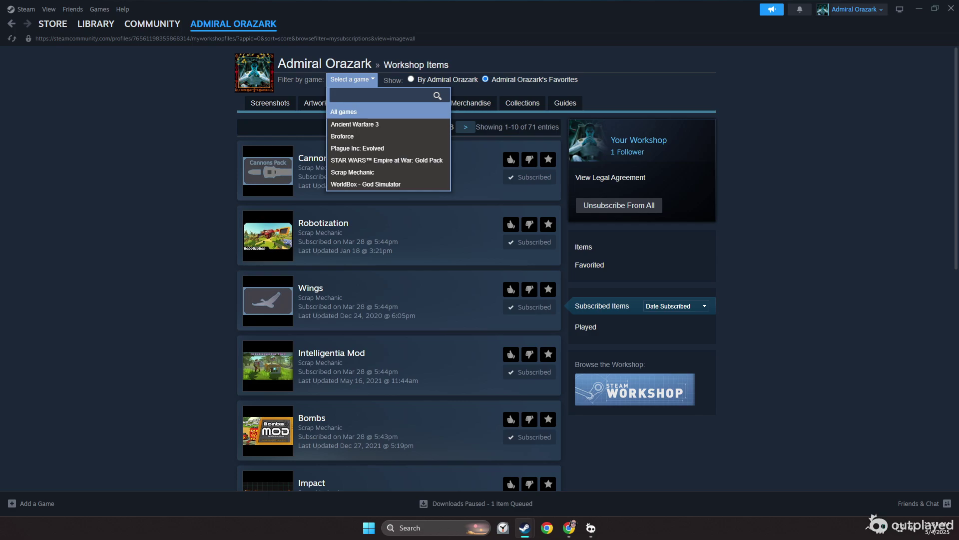
click(387, 160)
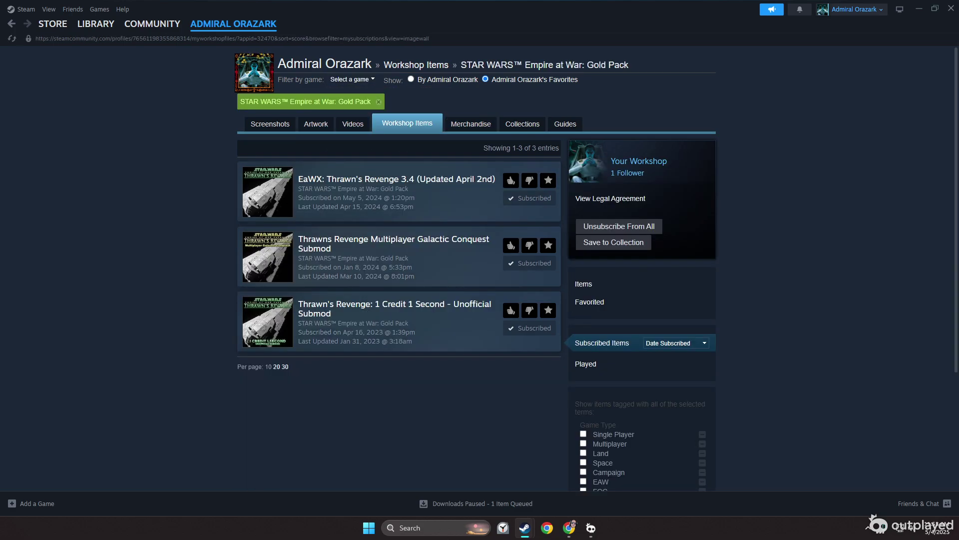
click(411, 78)
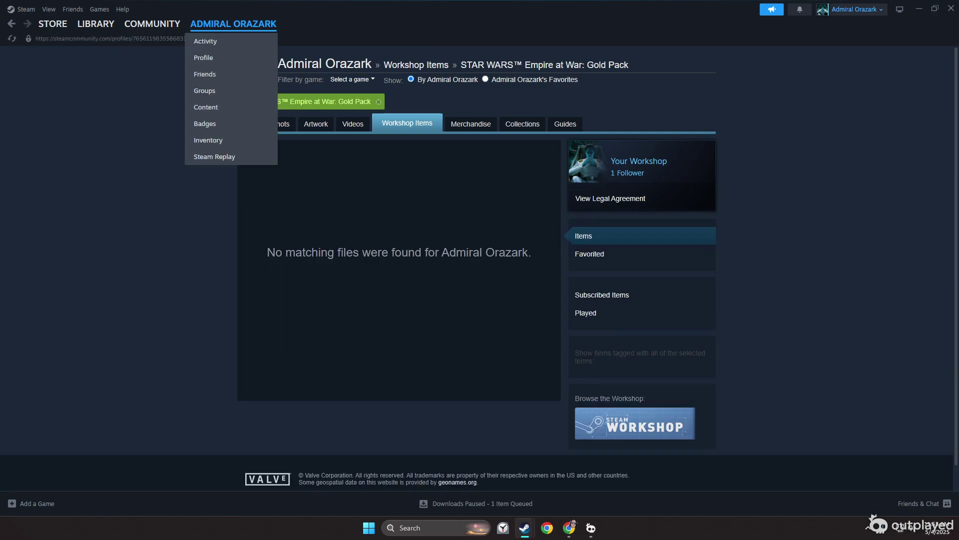
Search the Empire at War Workshop for Thrawn's Revenge and open Thrawns Revenge Unleashed
click(96, 23)
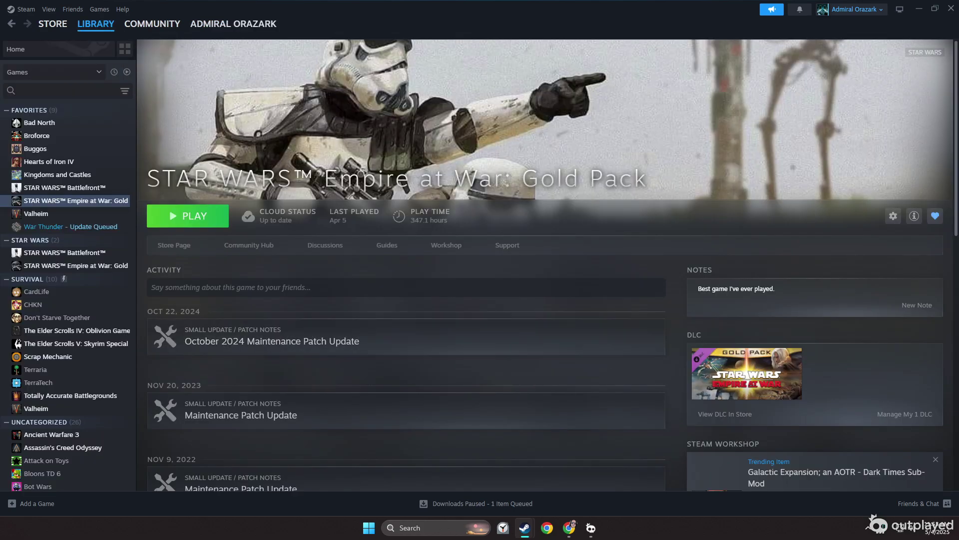
click(447, 245)
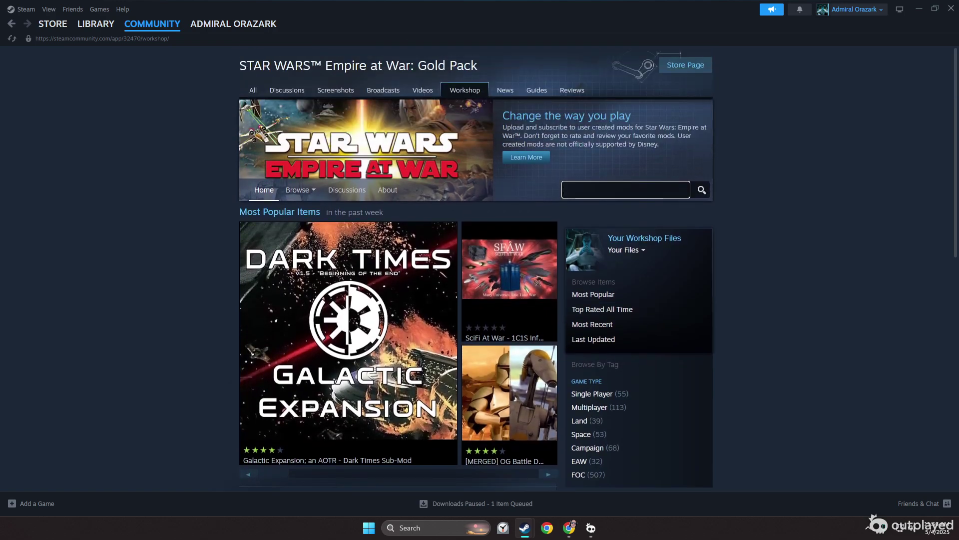
text(Star Wars Em)
text(pire at War)
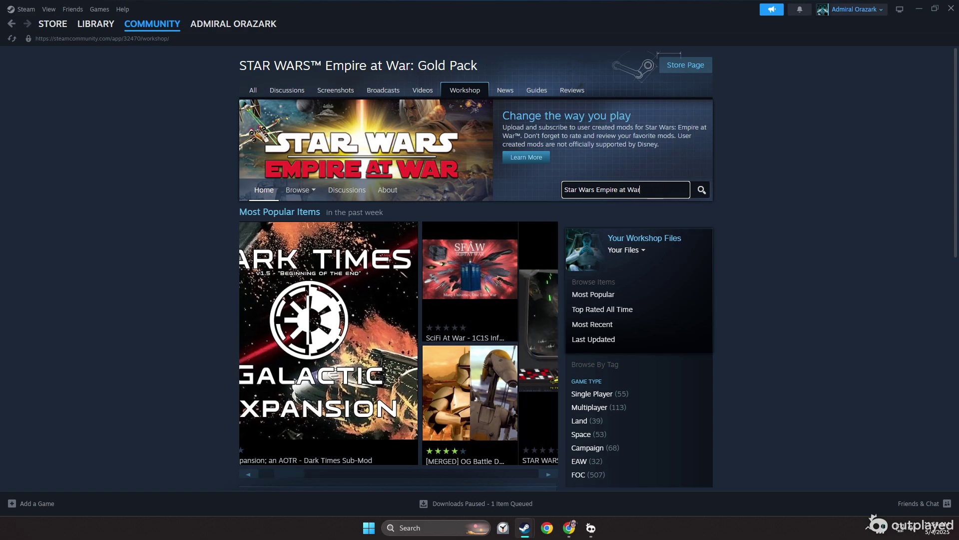
key(ctrl+shift+Left)
key(ctrl+shift+Left)
key(ctrl+shift+Left)
key(BackSpace)
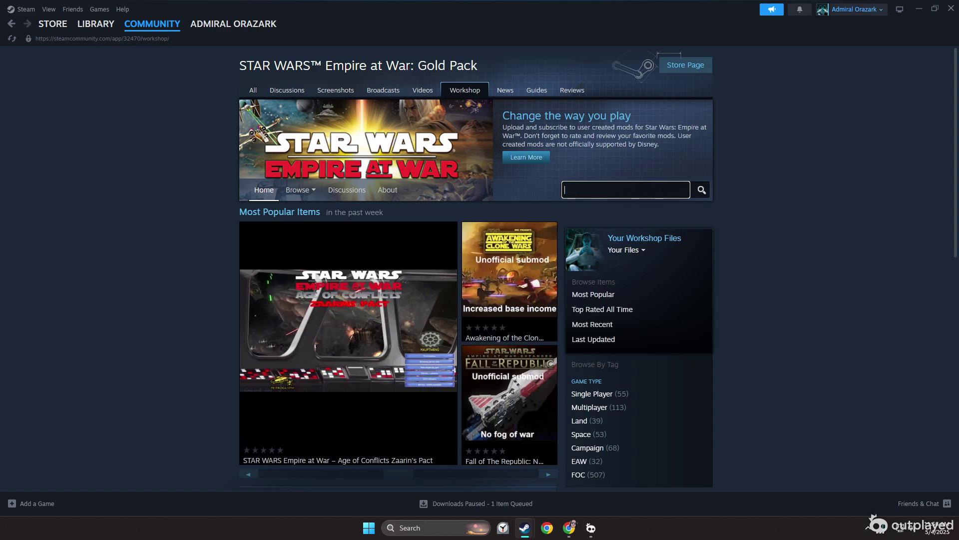
text(Thrawn's)
text( Reverge)
key(Return)
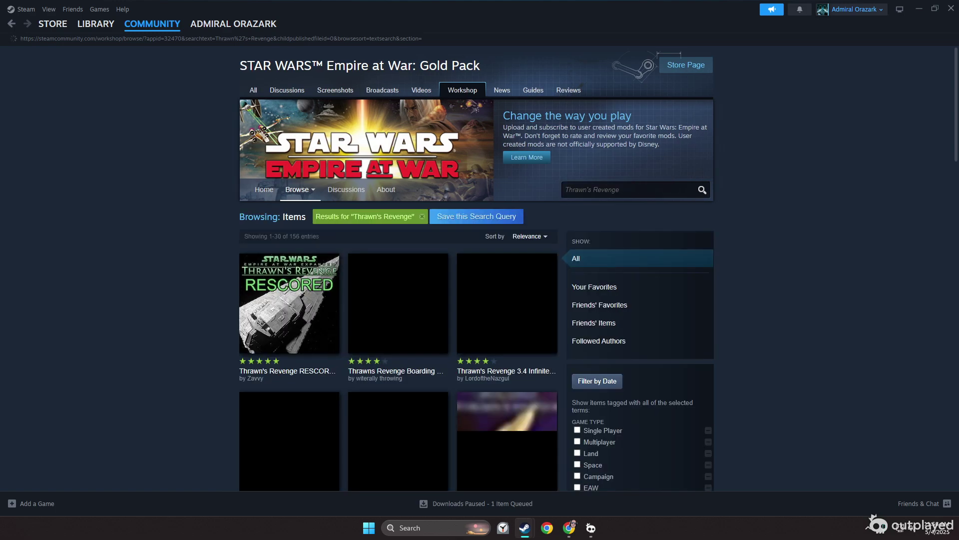
scroll(480, 300, down, 2)
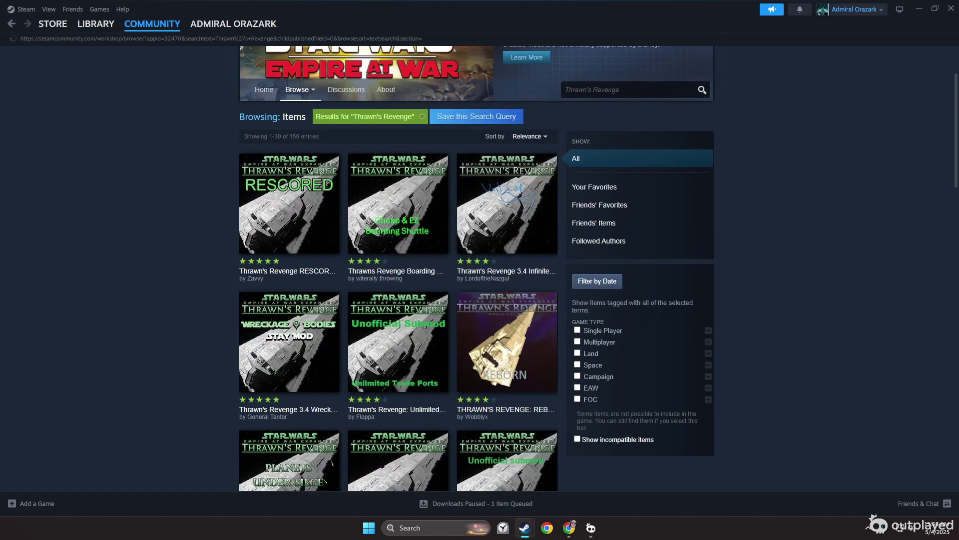
scroll(479, 300, down, 1)
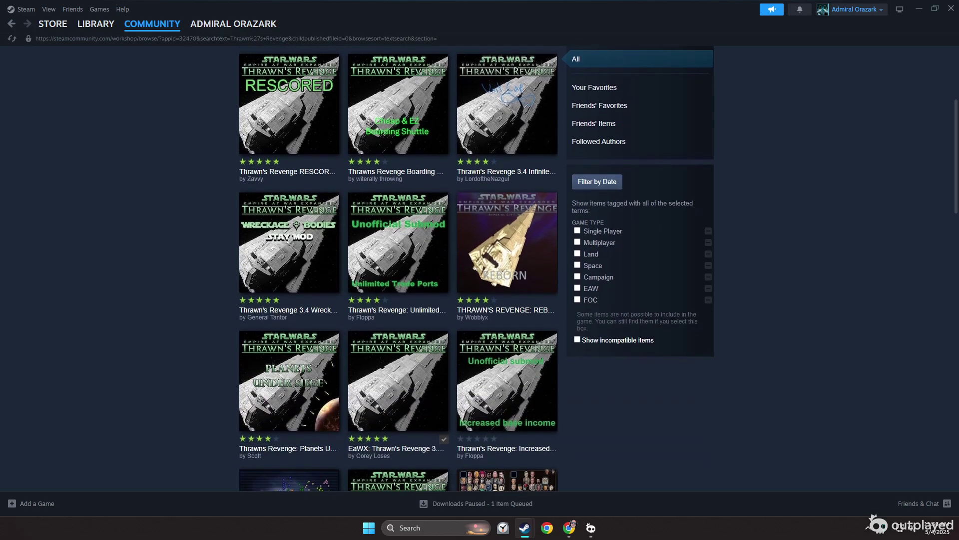
scroll(480, 299, down, 3)
scroll(480, 299, down, 1)
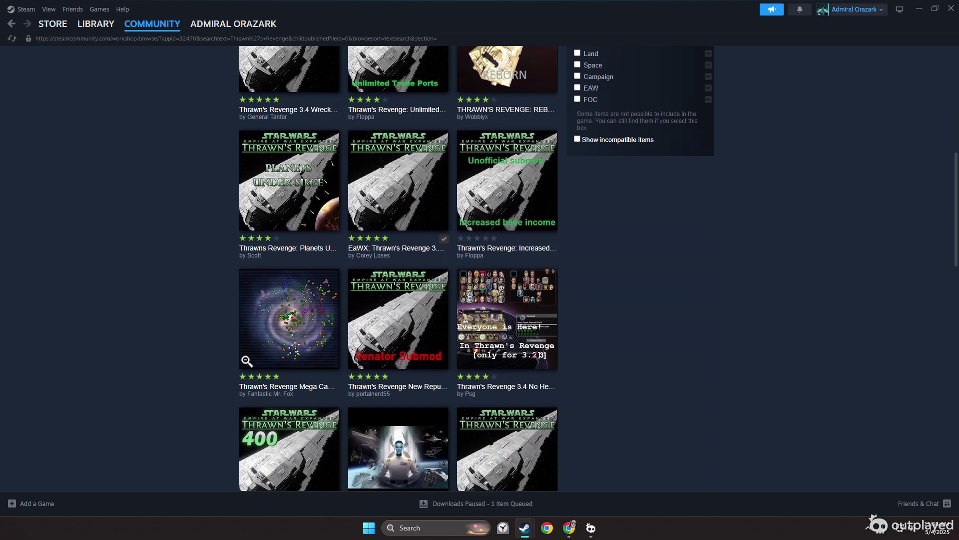
scroll(480, 300, down, 3)
scroll(480, 300, down, 2)
scroll(480, 300, down, 3)
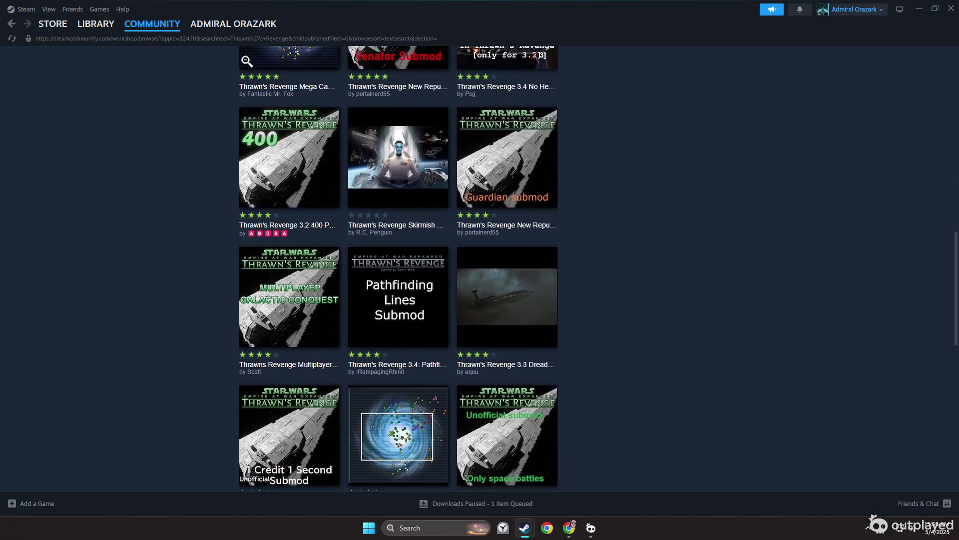
scroll(480, 300, down, 3)
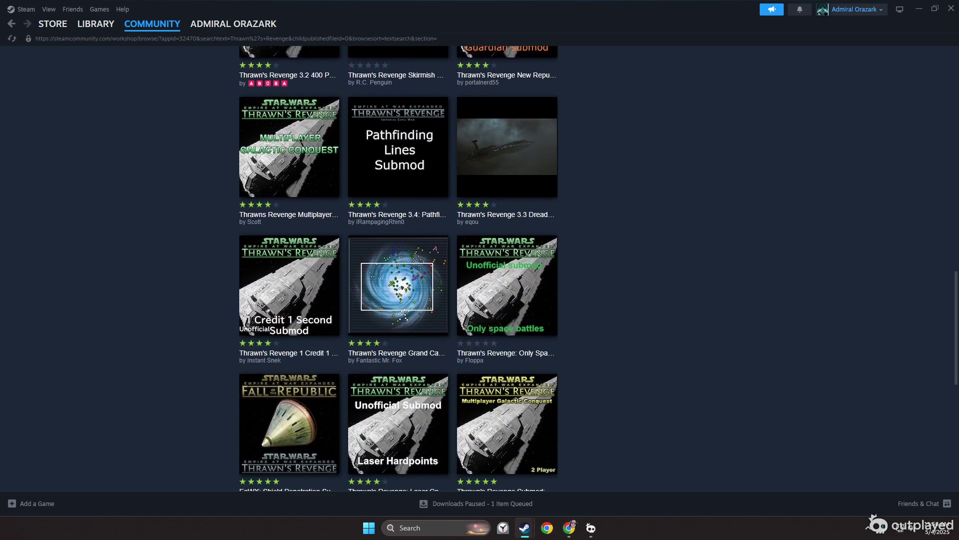
scroll(481, 300, down, 3)
scroll(480, 299, down, 1)
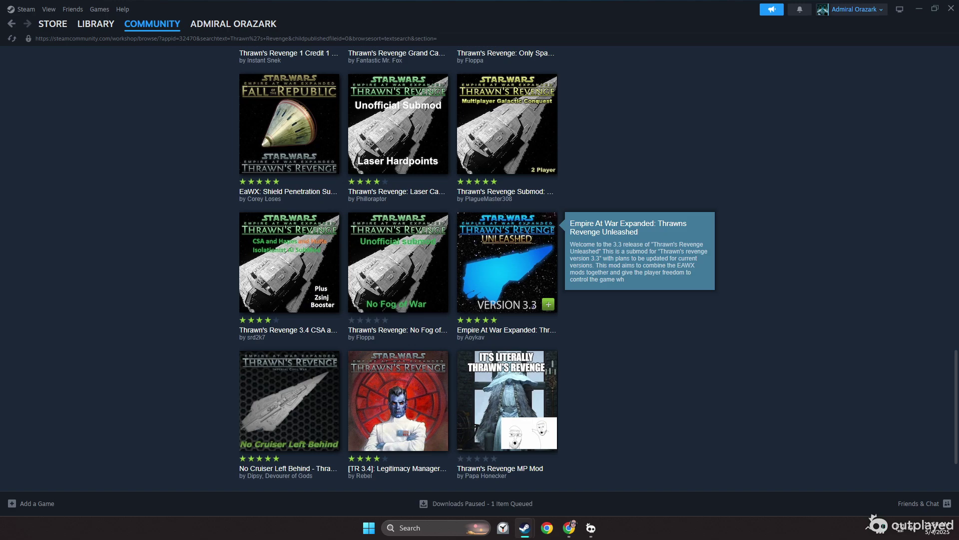
click(506, 263)
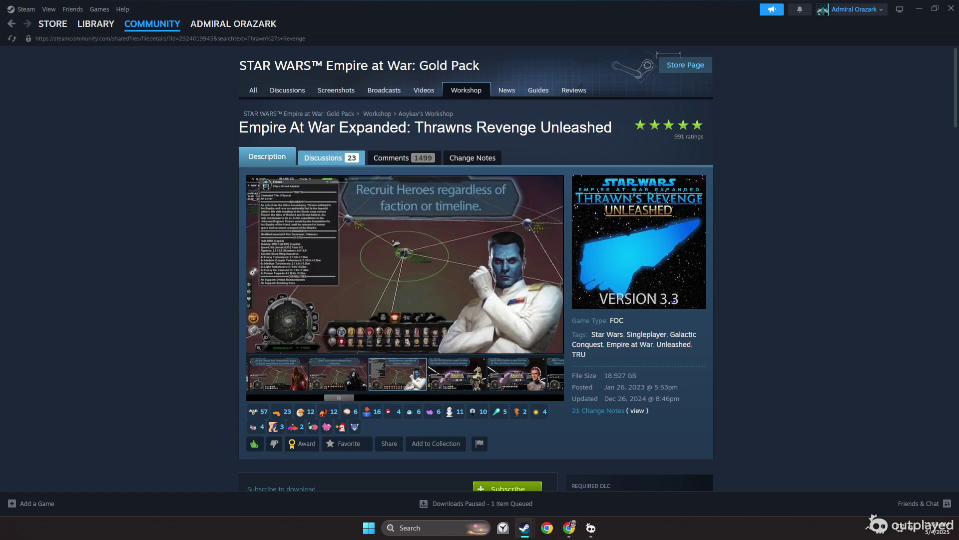
scroll(476, 270, down, 3)
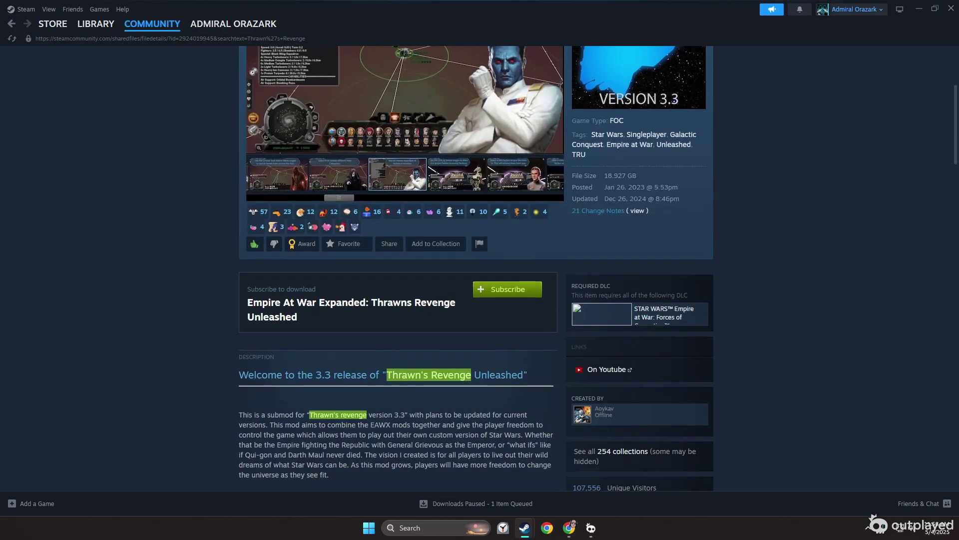
scroll(476, 269, up, 3)
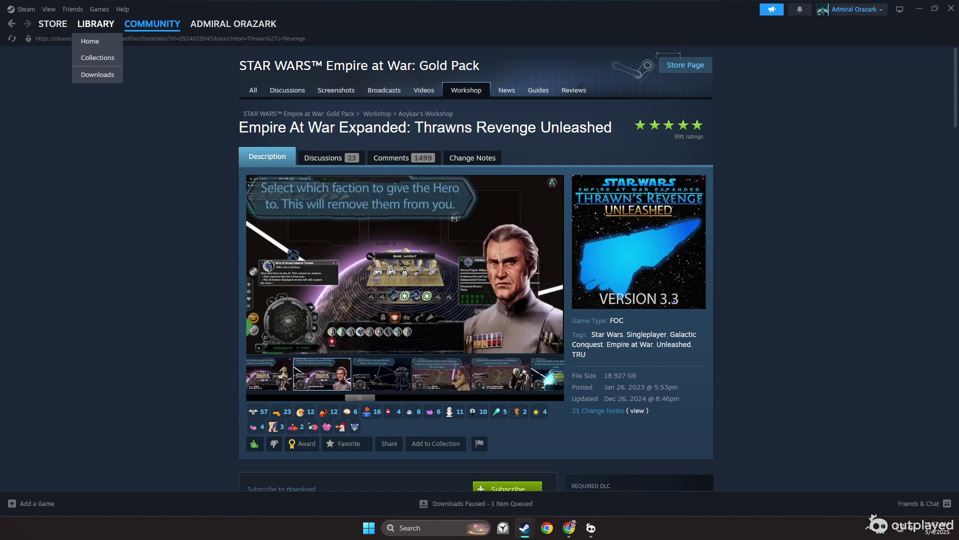
Leave the mod page for the STAR WARS Empire at War: Gold Pack library page
click(90, 41)
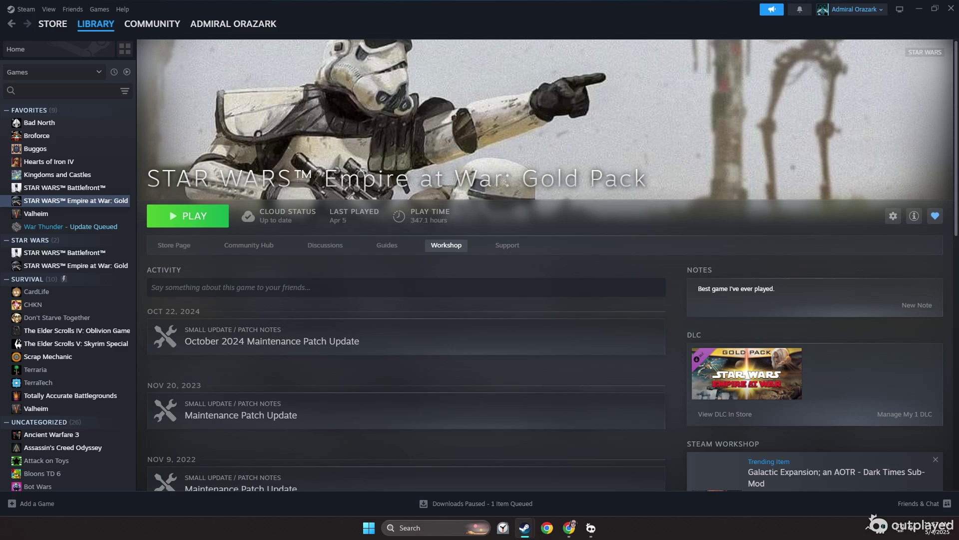
Open EaWX: Thrawn's Revenge 3.4 from the game's Most Subscribed Workshop list
click(446, 245)
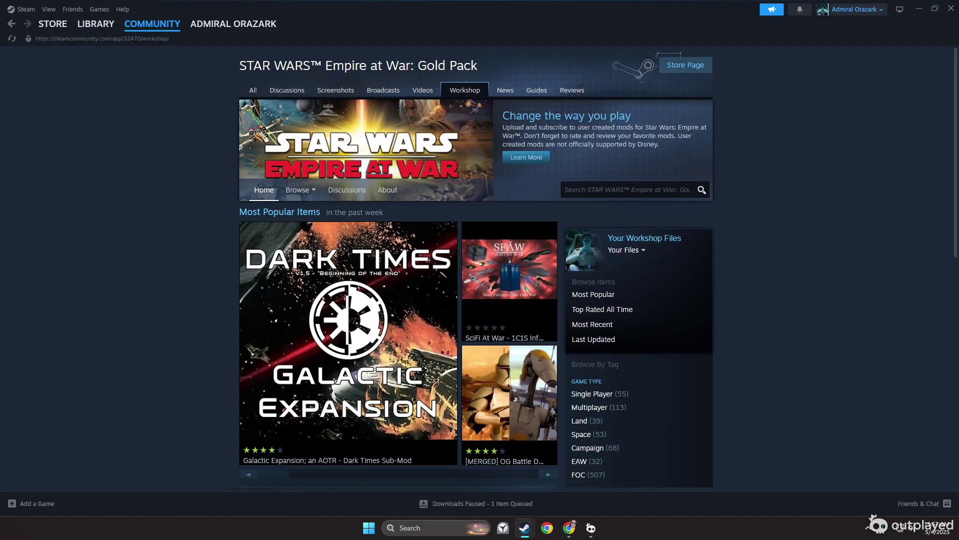
scroll(420, 202, down, 4)
scroll(420, 202, down, 3)
scroll(420, 203, up, 4)
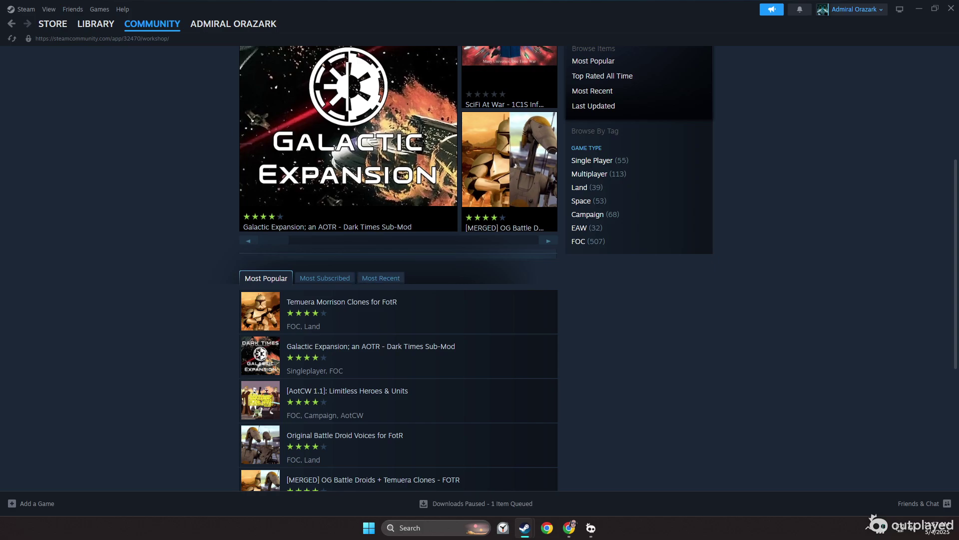
click(324, 278)
scroll(420, 300, down, 3)
scroll(420, 299, down, 1)
scroll(420, 300, up, 2)
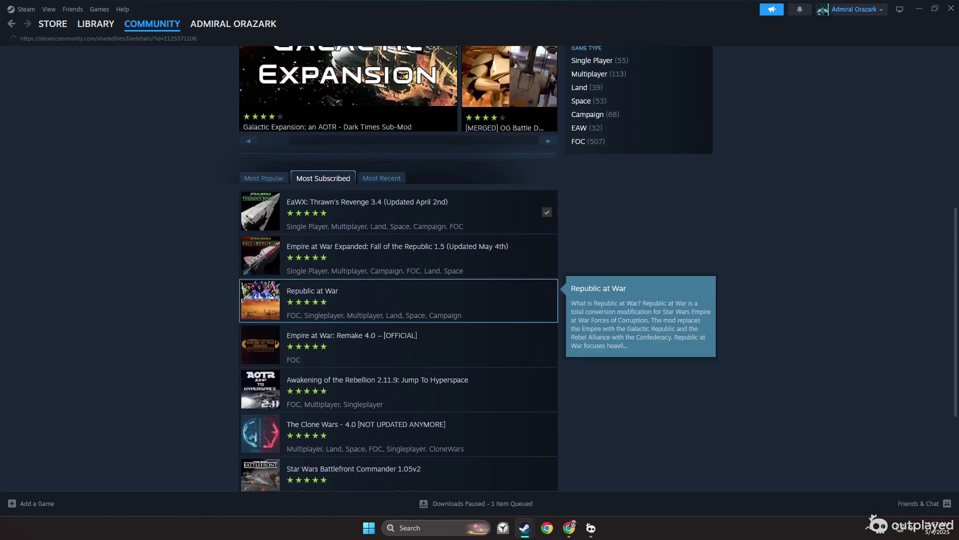
click(367, 209)
scroll(401, 226, down, 3)
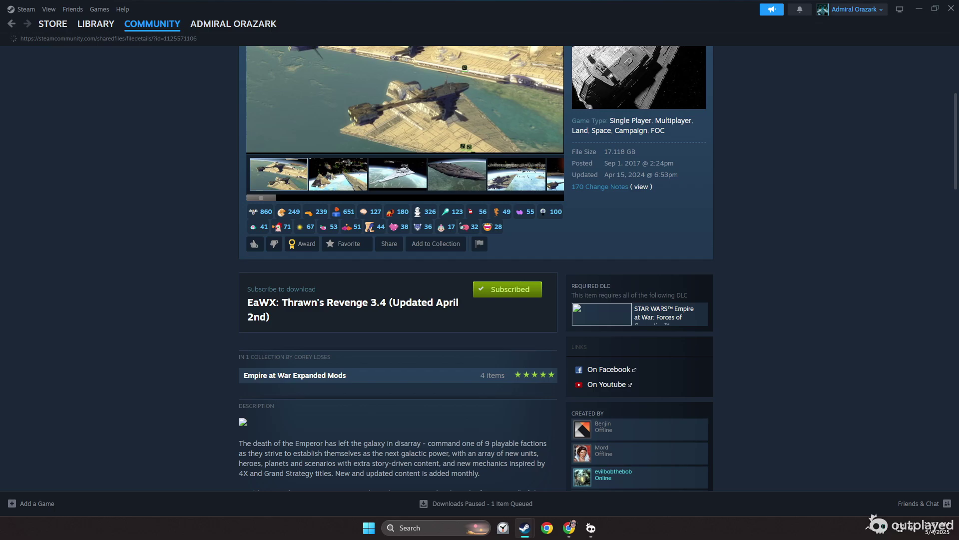
scroll(397, 299, down, 4)
scroll(397, 300, down, 10)
scroll(397, 300, down, 3)
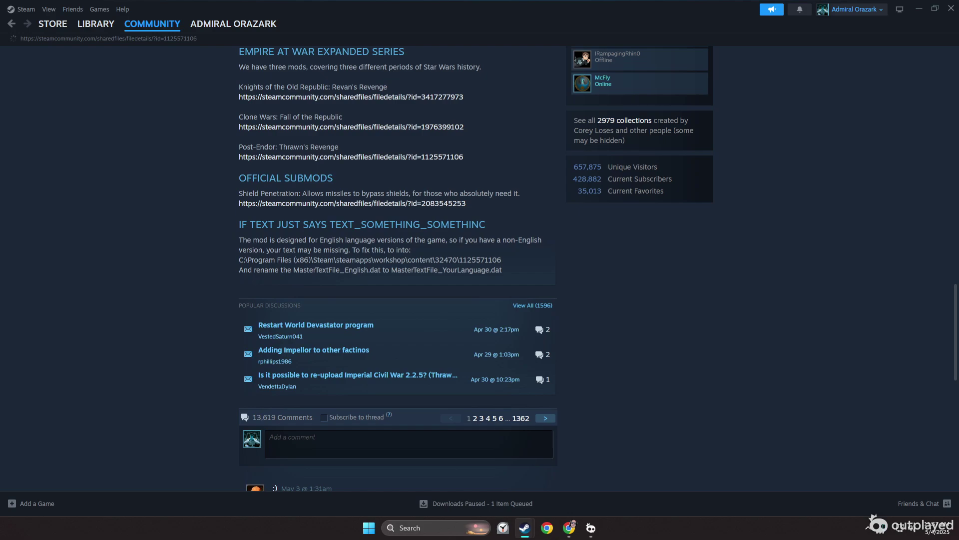
scroll(476, 269, up, 1)
scroll(476, 269, up, 2)
scroll(475, 268, up, 1)
scroll(476, 268, up, 2)
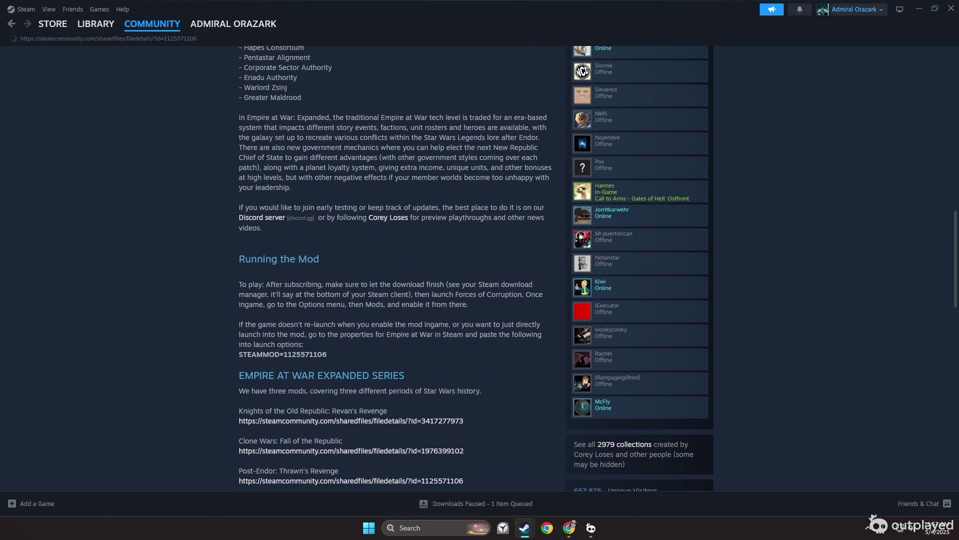
scroll(476, 268, up, 1)
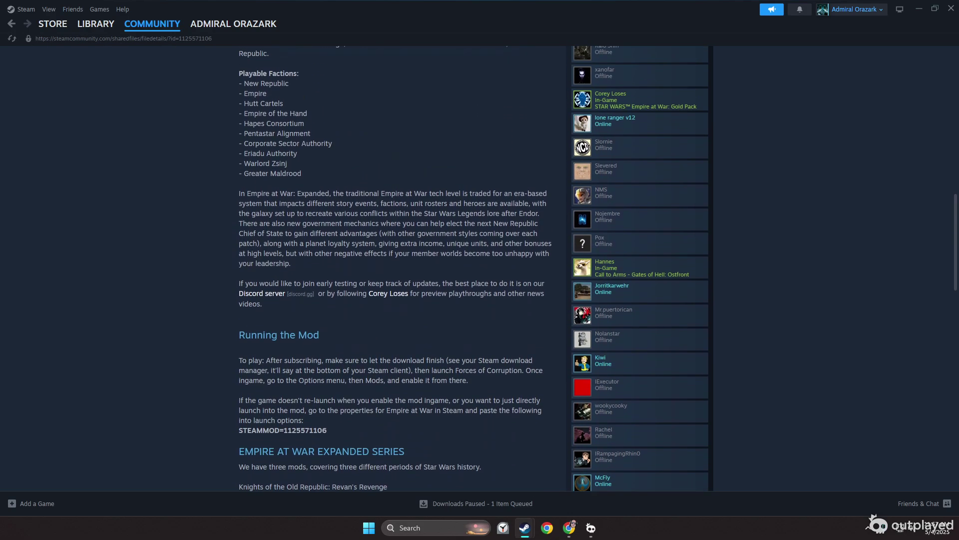
double_click(305, 430)
drag(243, 431, 323, 430)
drag(239, 430, 328, 430)
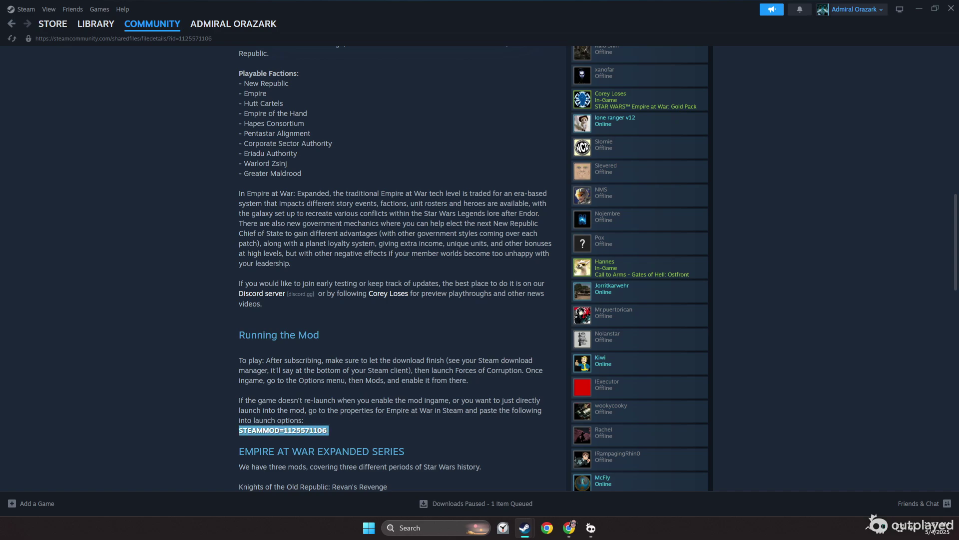
click(96, 23)
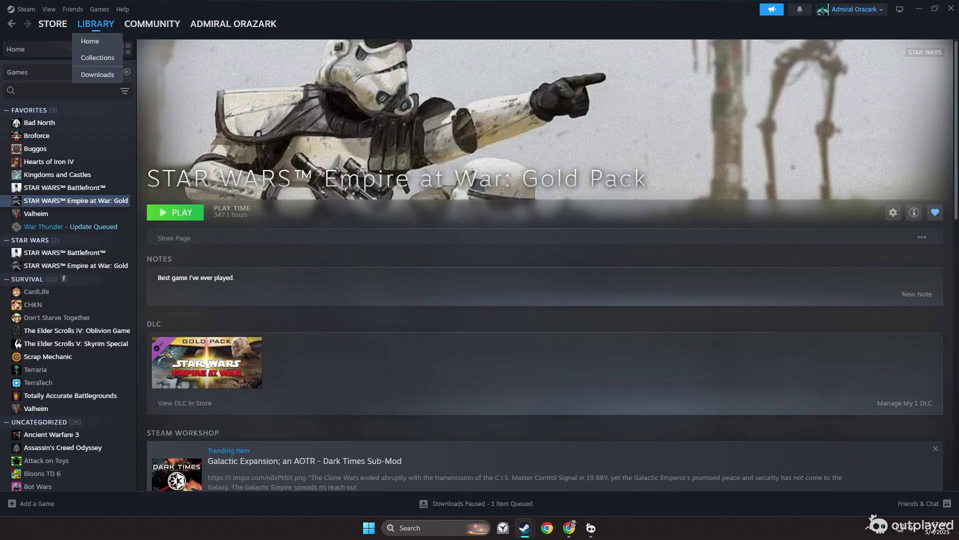
click(893, 216)
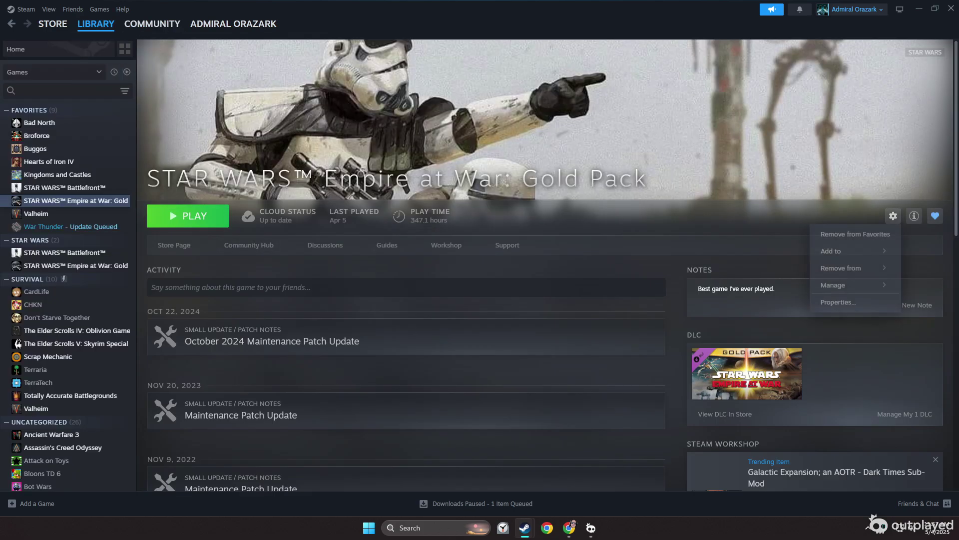
click(781, 303)
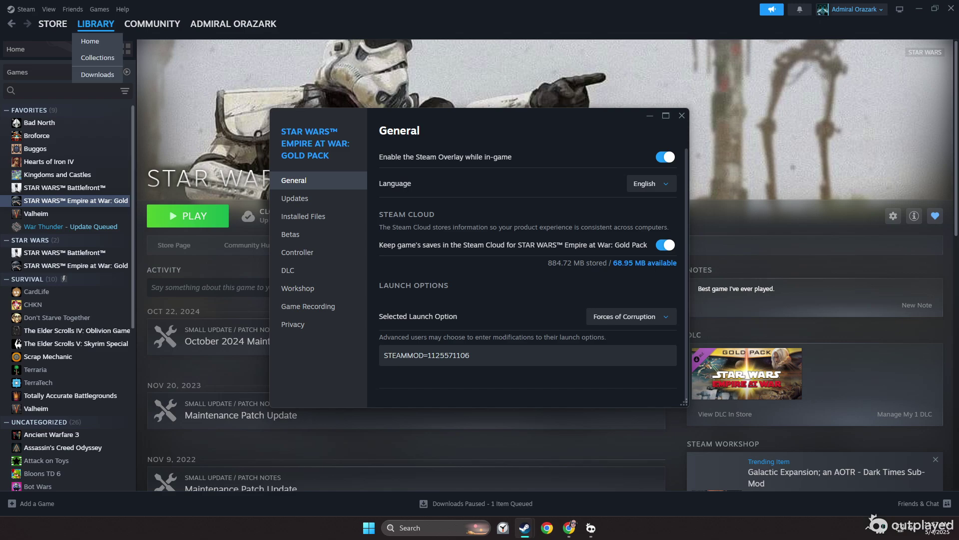
click(682, 116)
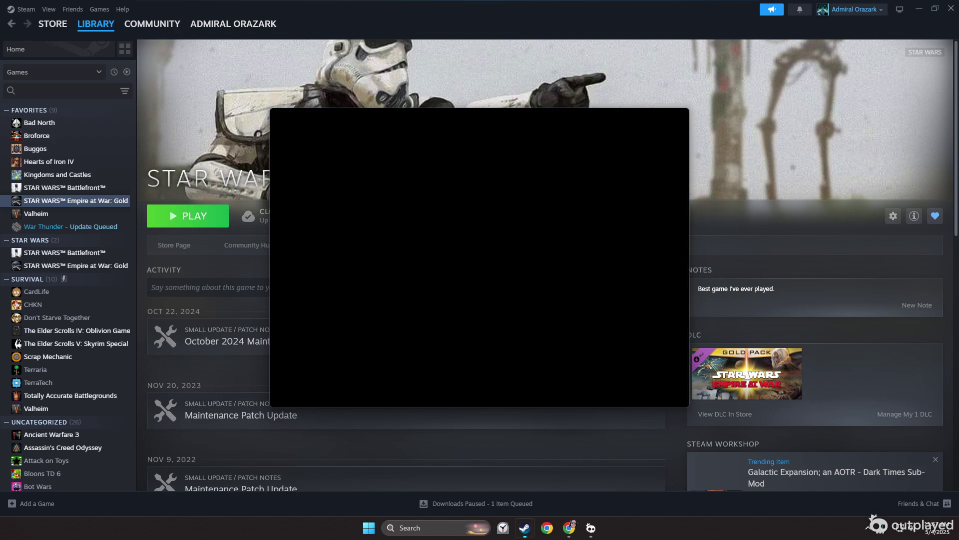